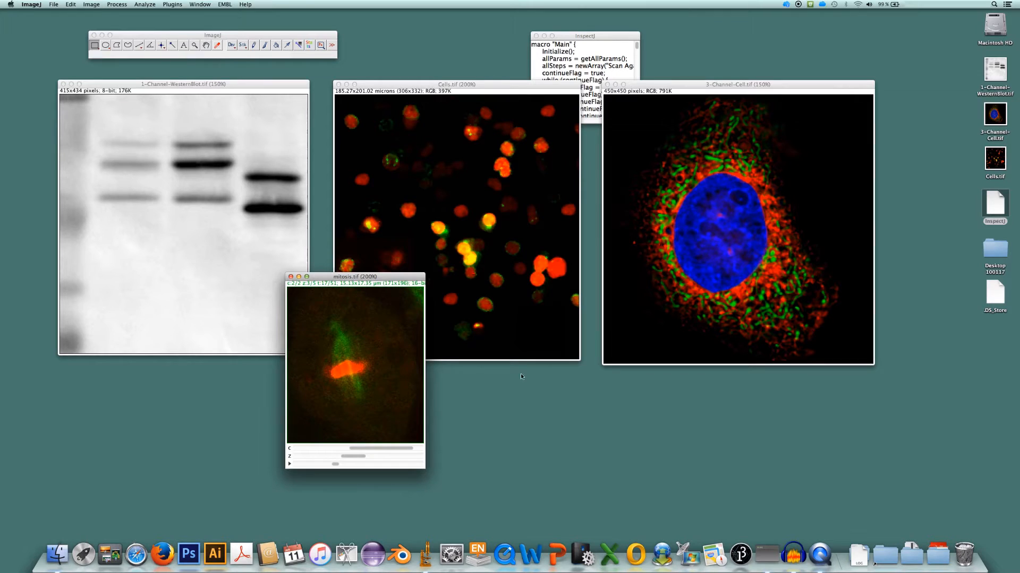
Close the mitosis, 3-Channel-Cell and Cells images, keeping only the Western blot image open and repositioned below the toolbar
{"action": "left_click", "coordinate": [290, 278]}
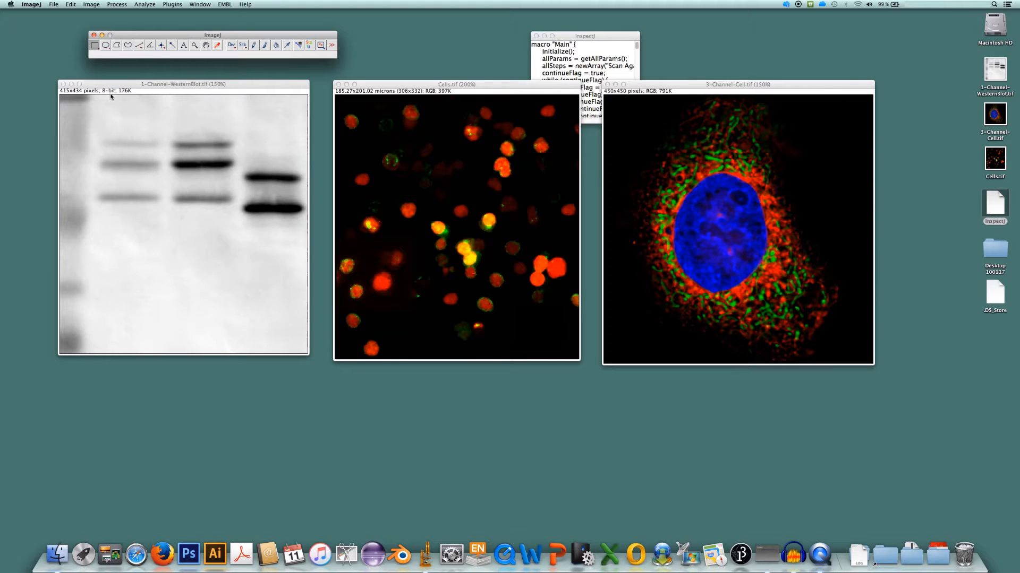
{"action": "left_click_drag", "start_coordinate": [174, 84], "coordinate": [170, 91]}
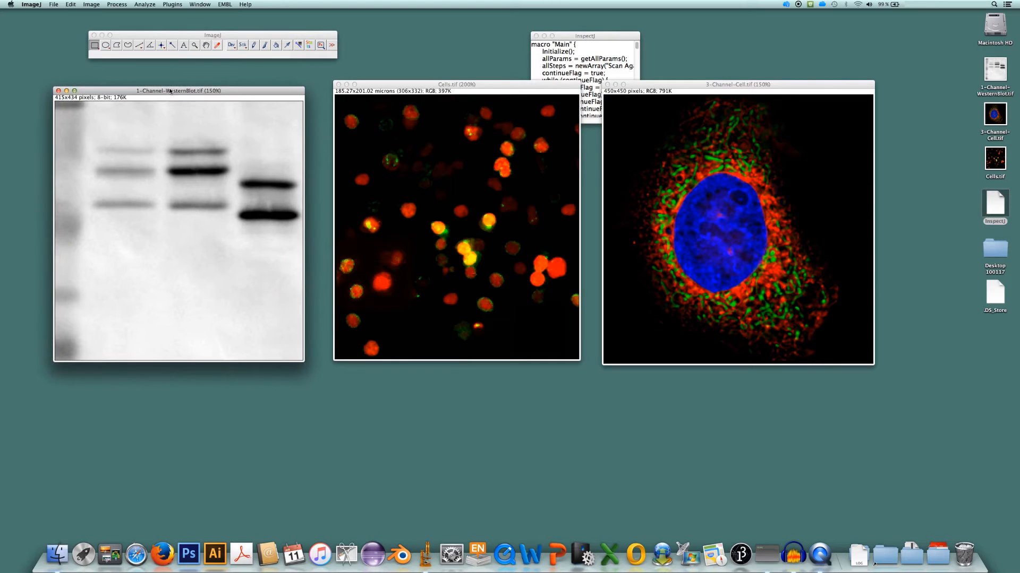
{"action": "left_click_drag", "start_coordinate": [458, 85], "coordinate": [458, 92]}
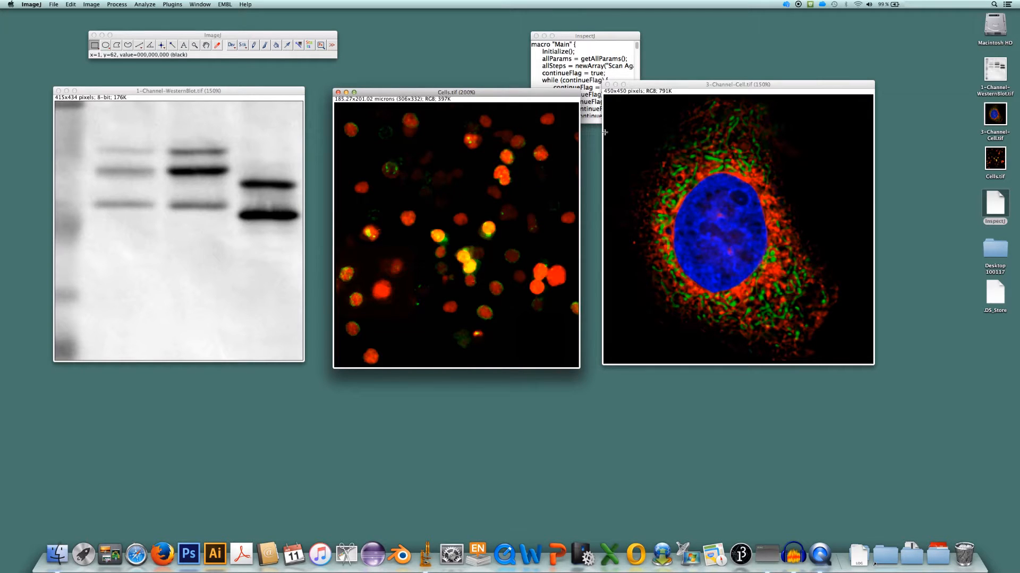
{"action": "left_click", "coordinate": [607, 84]}
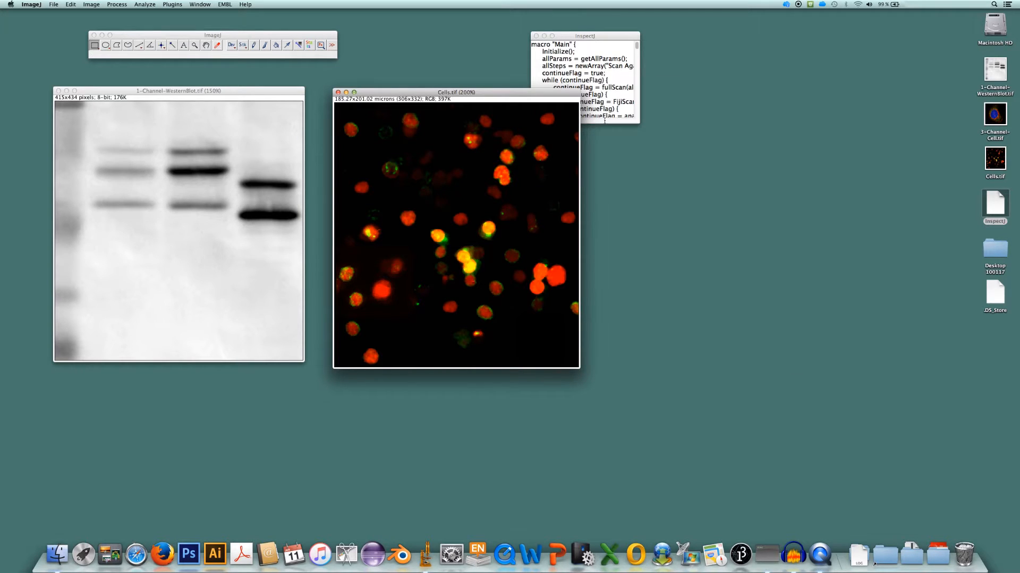
{"action": "left_click", "coordinate": [338, 93]}
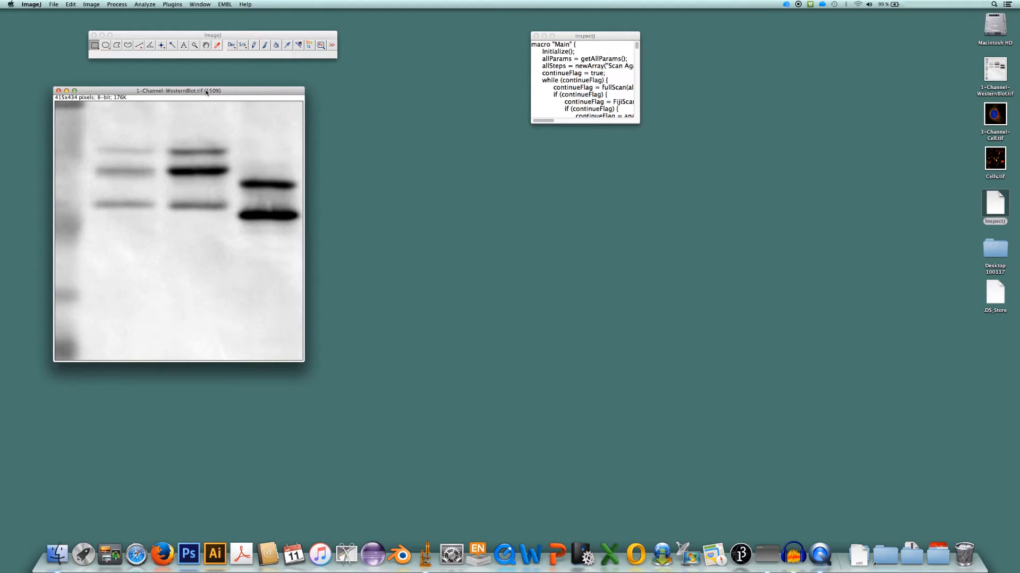
{"action": "left_click_drag", "start_coordinate": [206, 91], "coordinate": [226, 107]}
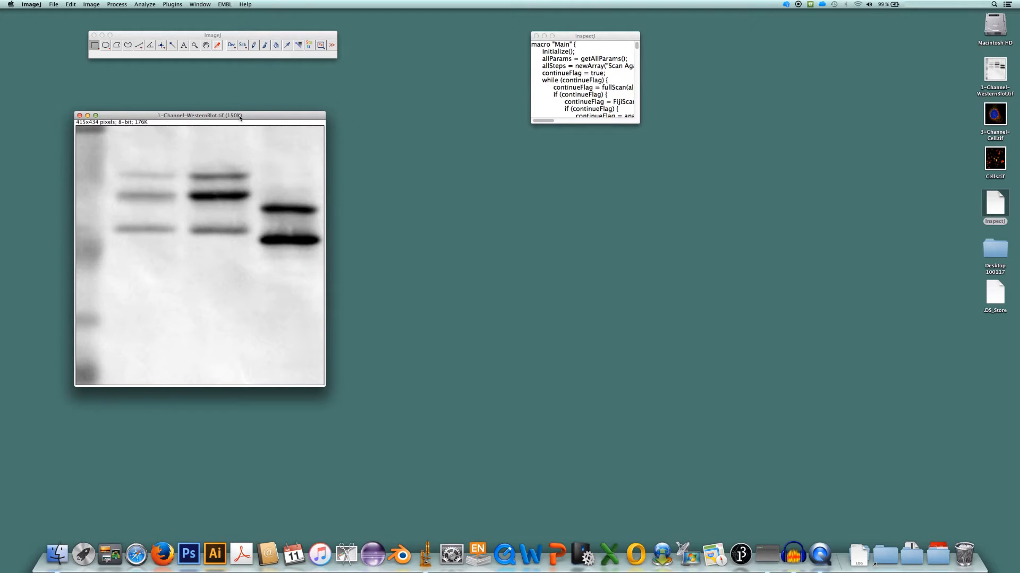
{"action": "left_click_drag", "start_coordinate": [240, 118], "coordinate": [241, 112]}
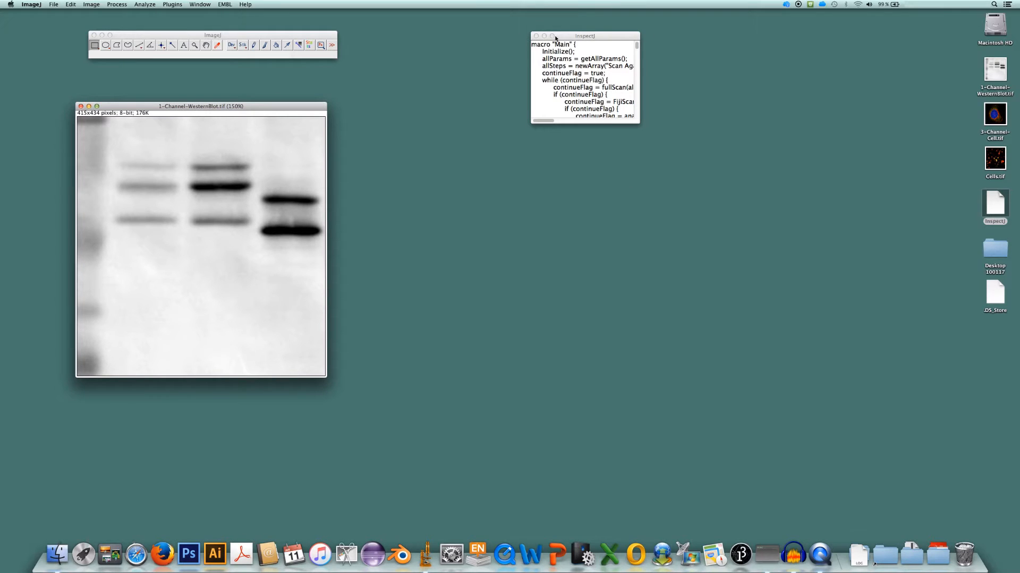
Run the InspectJ macro on the Western blot image with a bright background
{"action": "left_click_drag", "start_coordinate": [594, 35], "coordinate": [524, 64]}
{"action": "left_click", "coordinate": [144, 4]}
{"action": "left_click", "coordinate": [150, 14]}
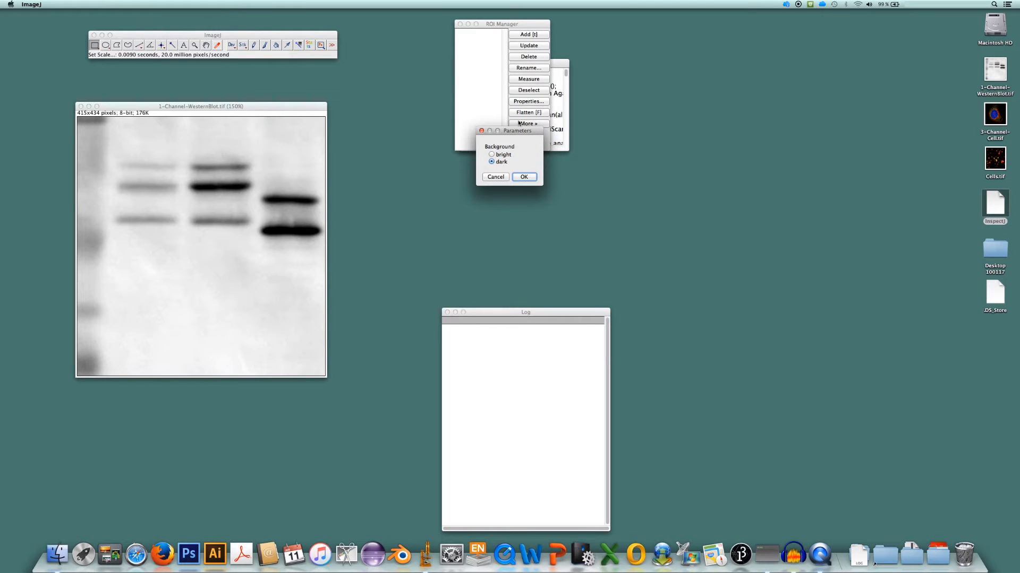
{"action": "left_click_drag", "start_coordinate": [522, 133], "coordinate": [388, 243]}
{"action": "left_click_drag", "start_coordinate": [524, 26], "coordinate": [425, 27]}
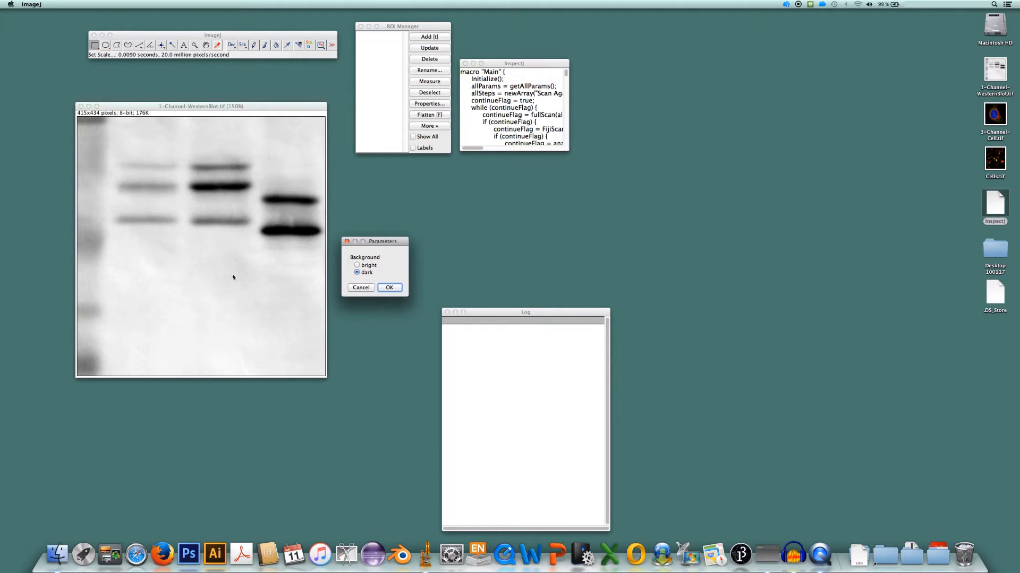
{"action": "left_click", "coordinate": [357, 265]}
{"action": "left_click", "coordinate": [396, 288]}
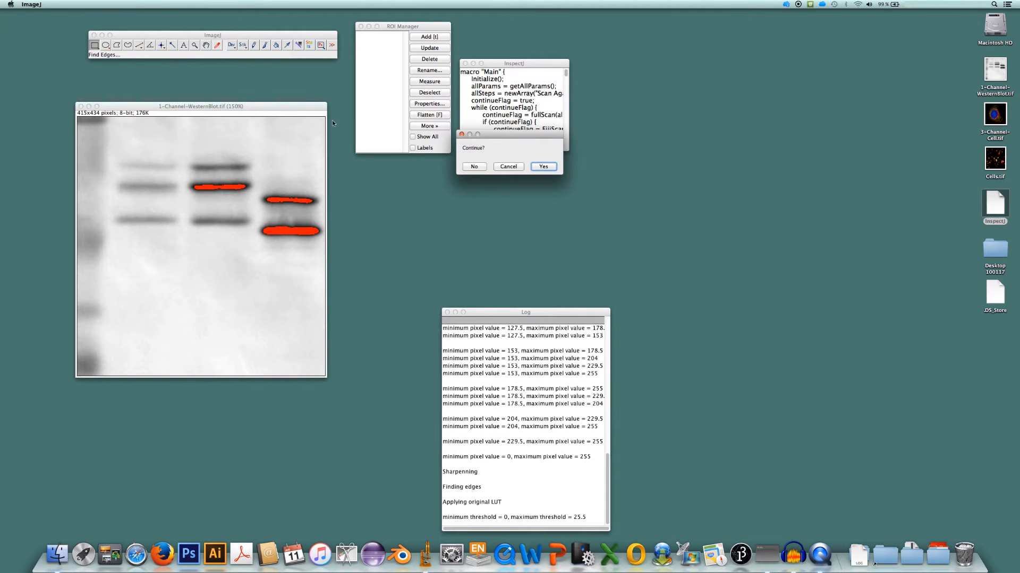
Decline to continue the InspectJ run and close the Western blot image without saving changes
{"action": "left_click_drag", "start_coordinate": [511, 135], "coordinate": [422, 196]}
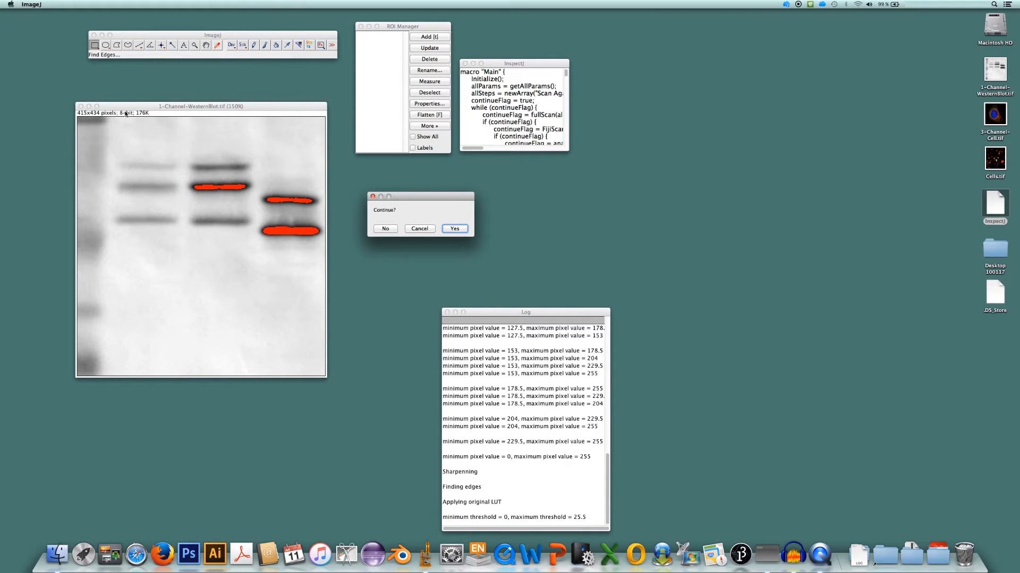
{"action": "left_click", "coordinate": [385, 229]}
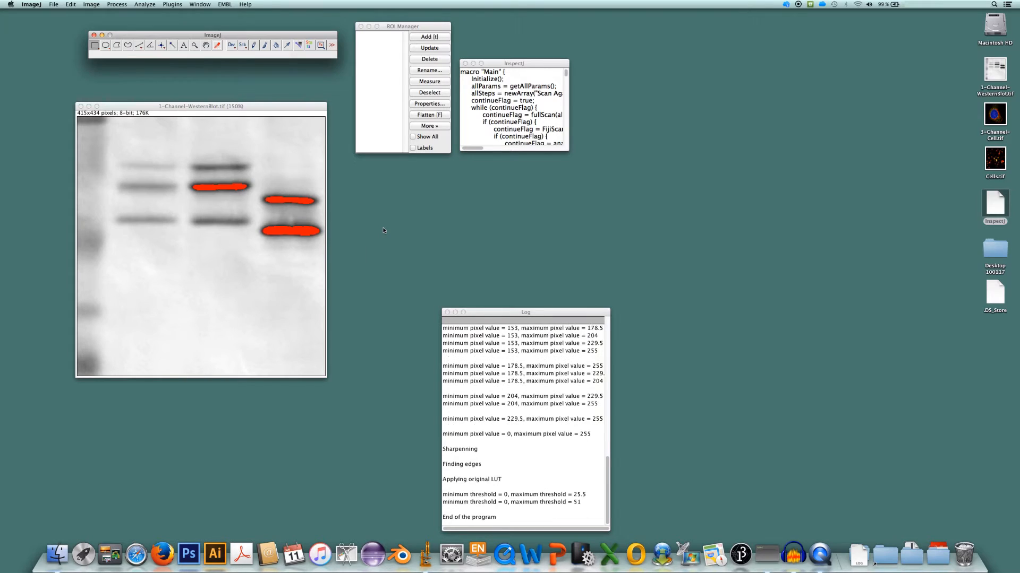
{"action": "left_click", "coordinate": [81, 106]}
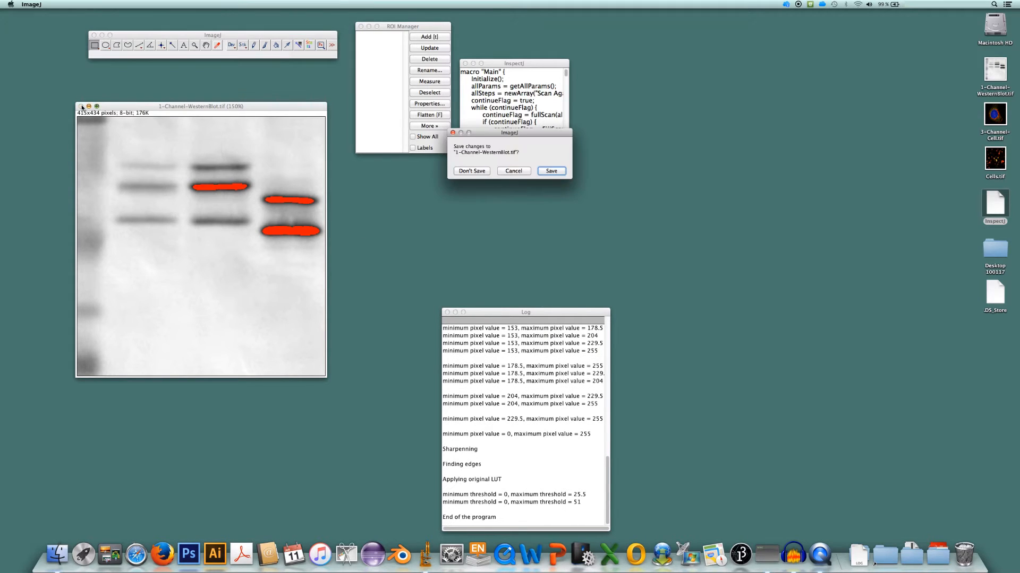
{"action": "left_click", "coordinate": [471, 171]}
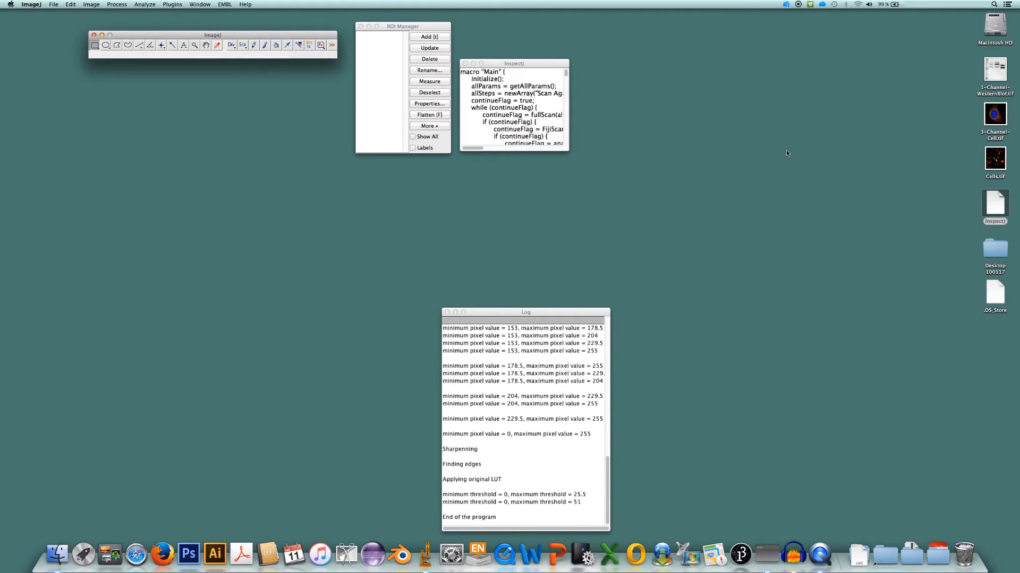
Open Cells.tif, split it into its color channels and spread the channel images apart
{"action": "left_click_drag", "start_coordinate": [995, 160], "coordinate": [252, 54]}
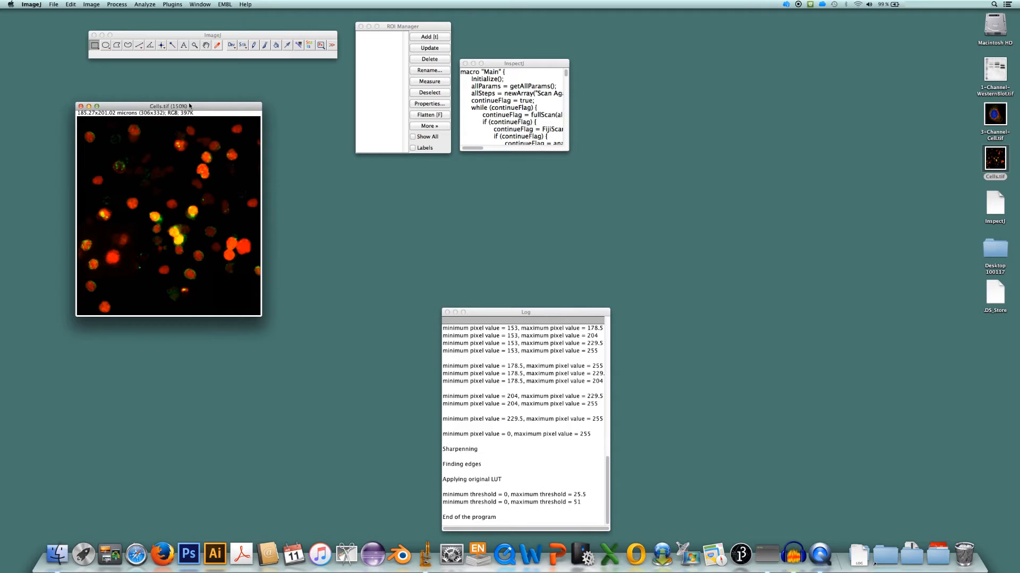
{"action": "left_click", "coordinate": [92, 4]}
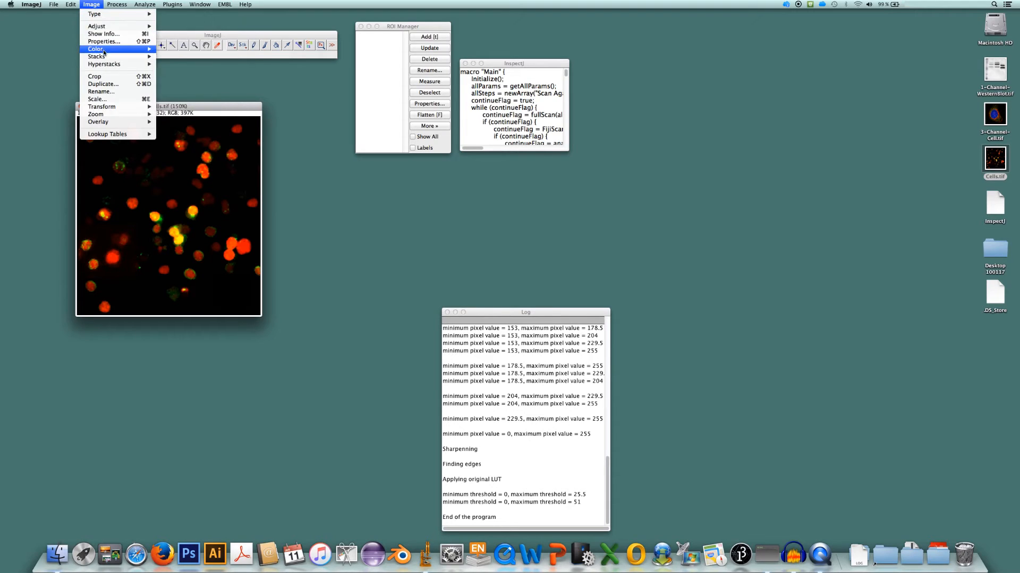
{"action": "mouse_move", "coordinate": [108, 56]}
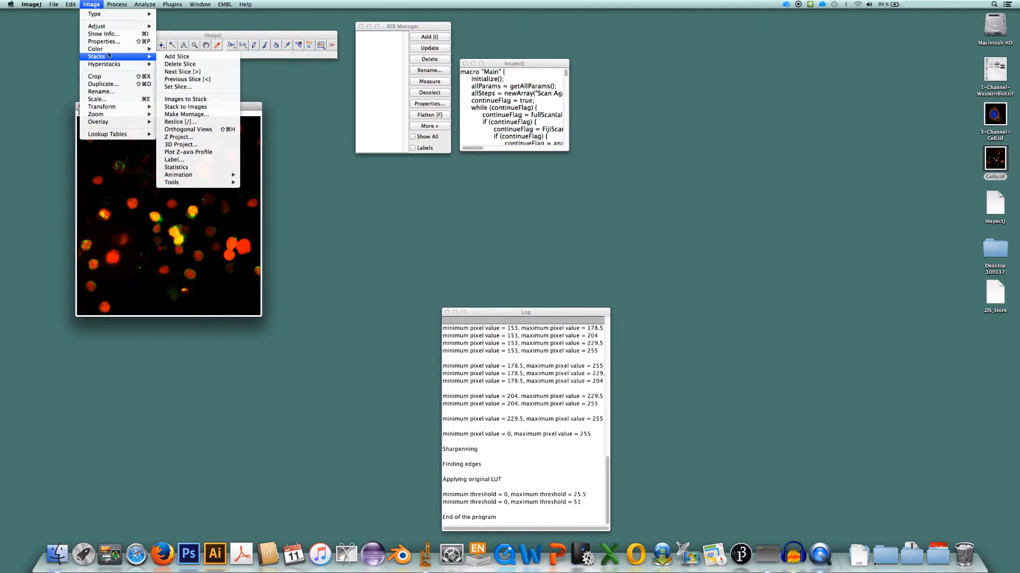
{"action": "left_click", "coordinate": [176, 49]}
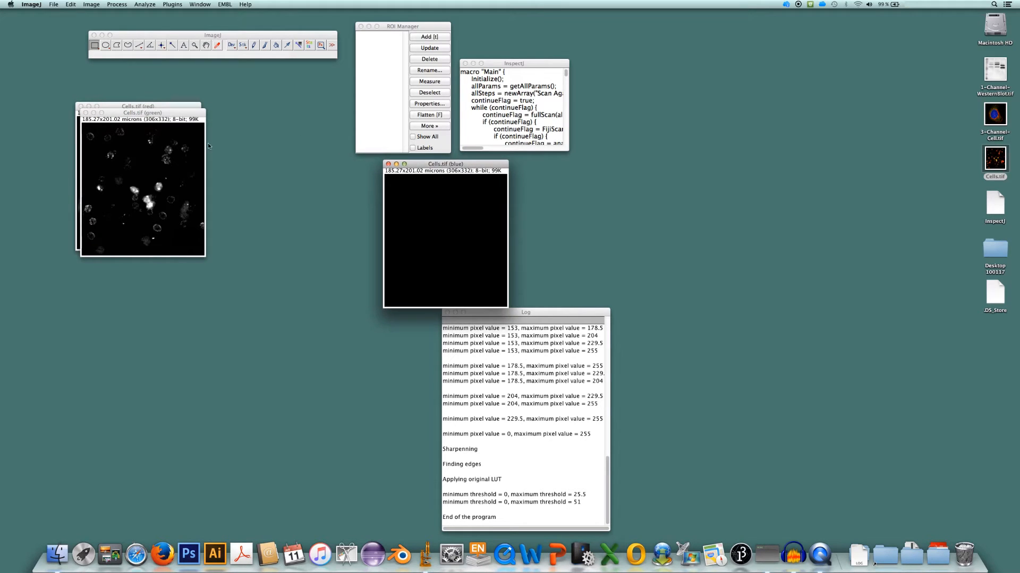
{"action": "left_click_drag", "start_coordinate": [159, 113], "coordinate": [328, 161]}
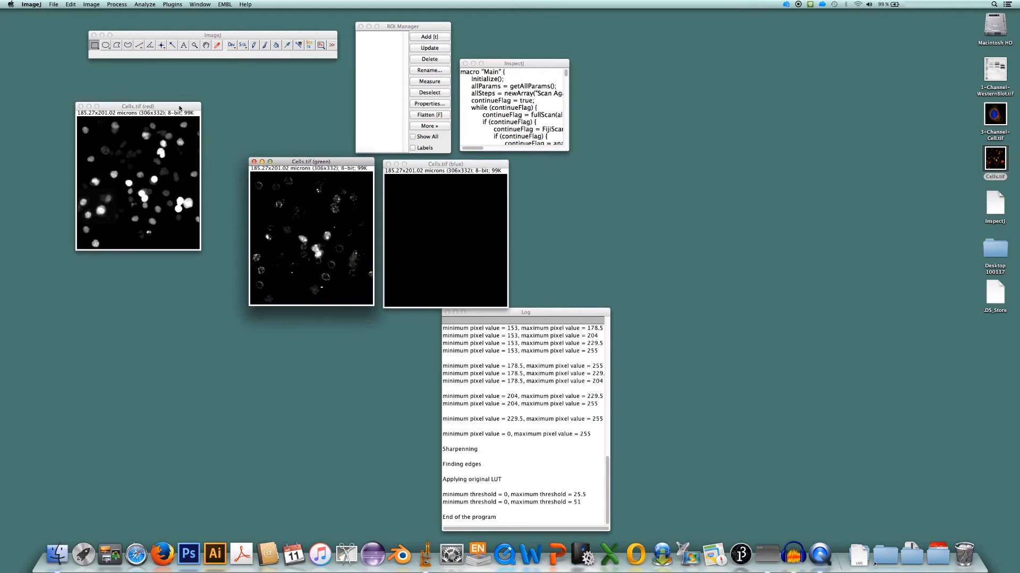
{"action": "left_click_drag", "start_coordinate": [179, 108], "coordinate": [182, 164]}
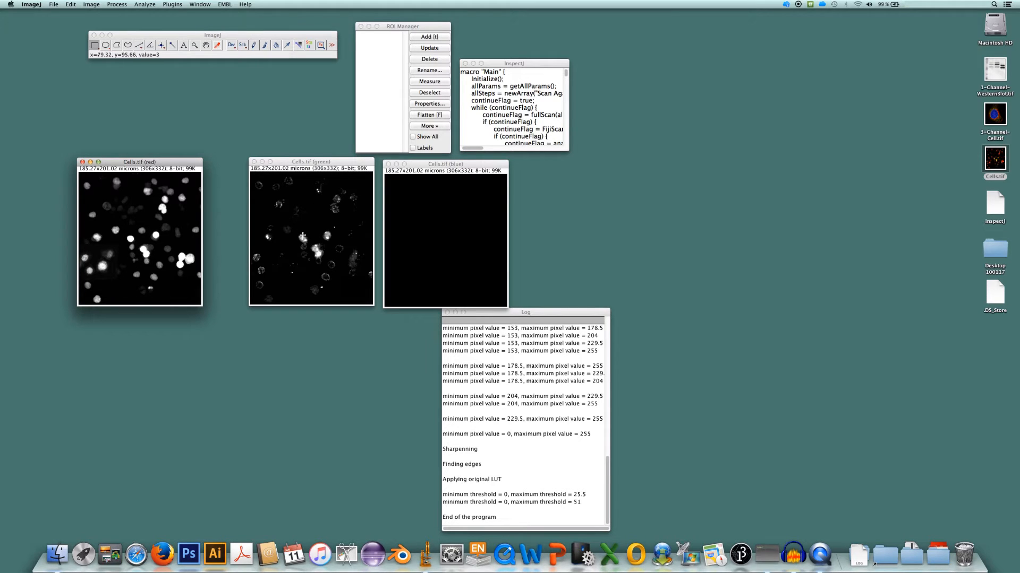
Check the histogram of the blue channel of Cells.tif and close it
{"action": "left_click", "coordinate": [478, 207]}
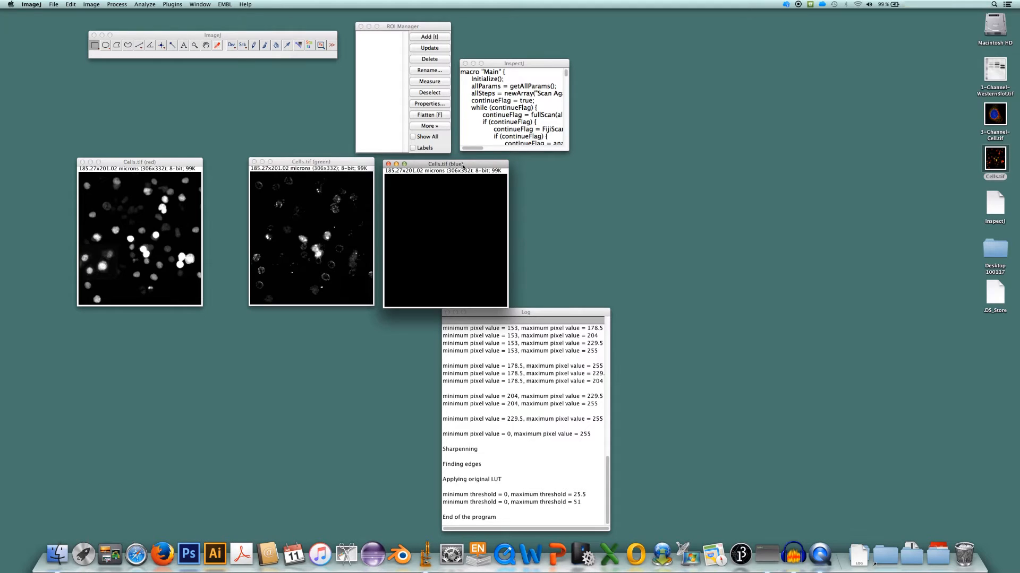
{"action": "key", "text": "h"}
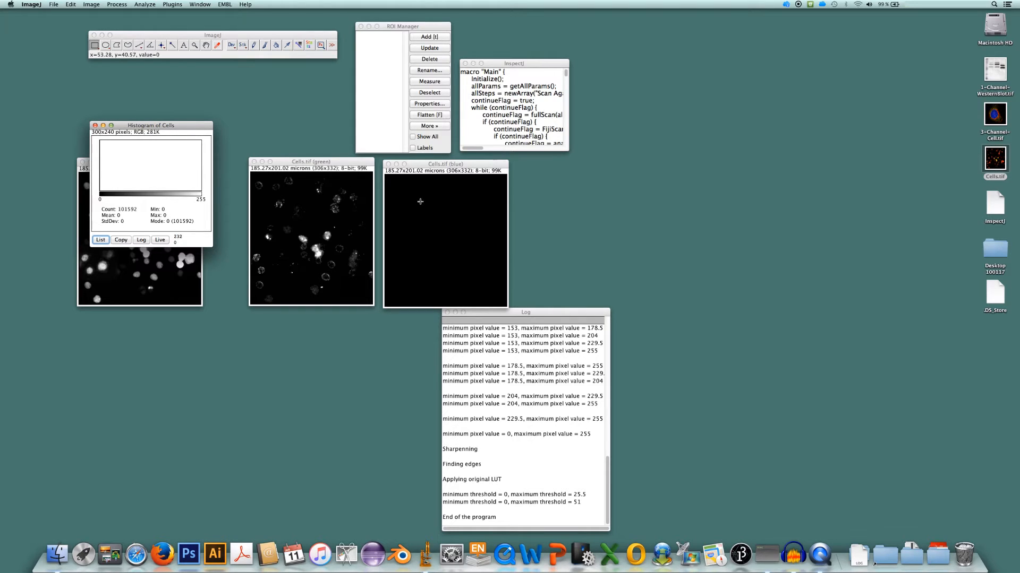
{"action": "left_click", "coordinate": [96, 126]}
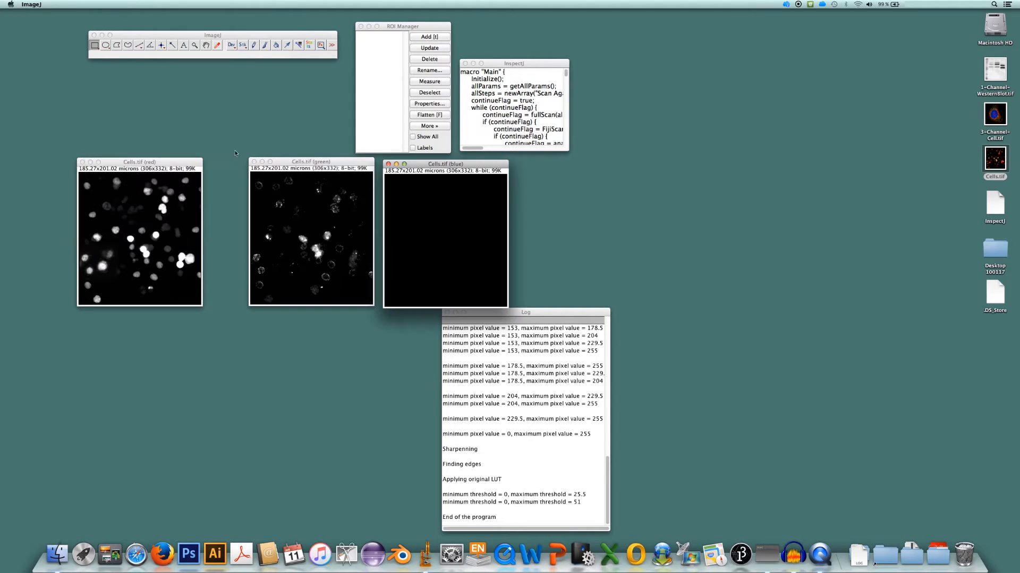
Close the blue, green and red channel images of Cells.tif
{"action": "left_click", "coordinate": [388, 164]}
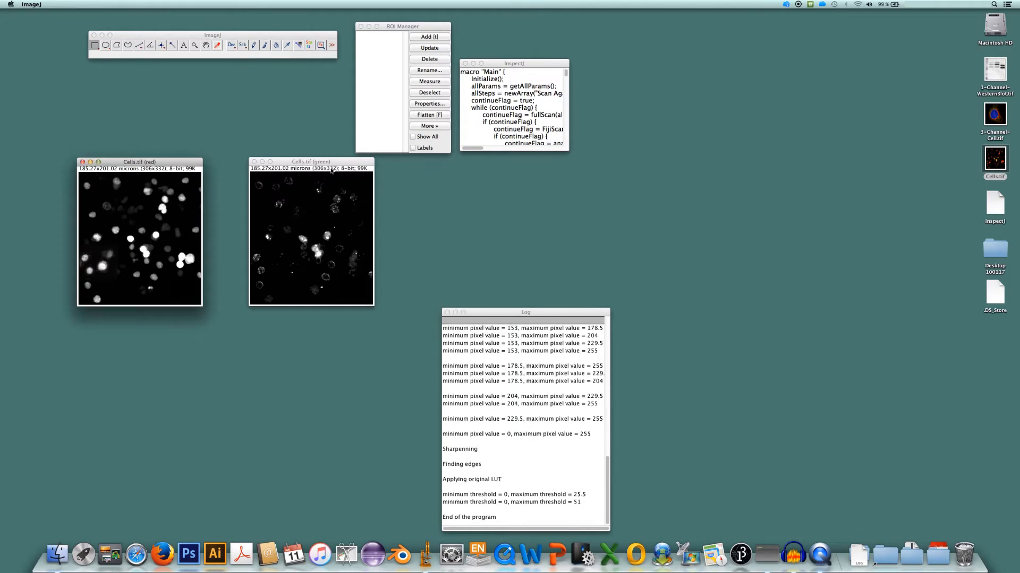
{"action": "left_click", "coordinate": [254, 162]}
{"action": "left_click", "coordinate": [83, 162]}
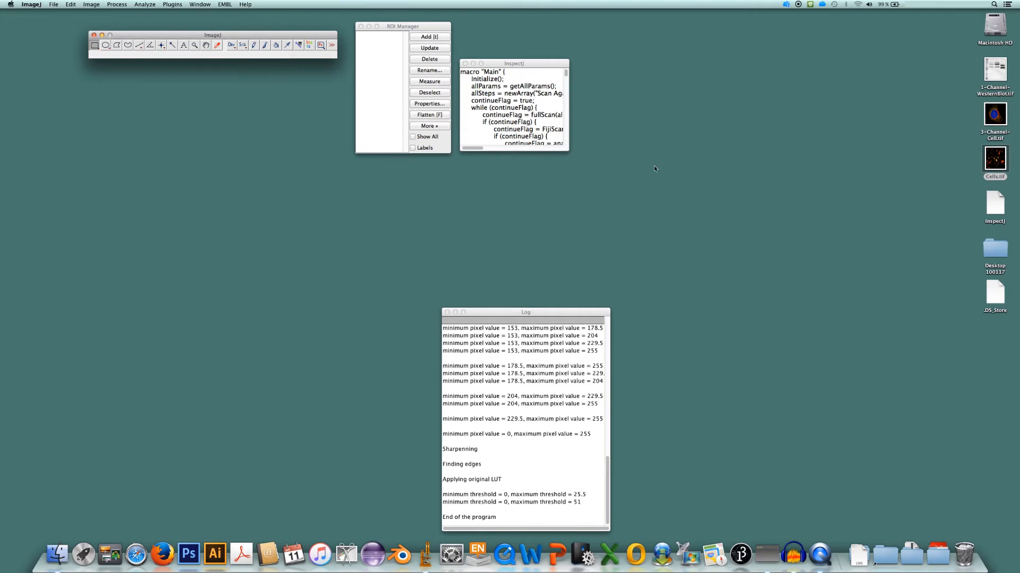
Reopen the original Cells.tif and run the InspectJ macro on it
{"action": "left_click_drag", "start_coordinate": [992, 161], "coordinate": [224, 53]}
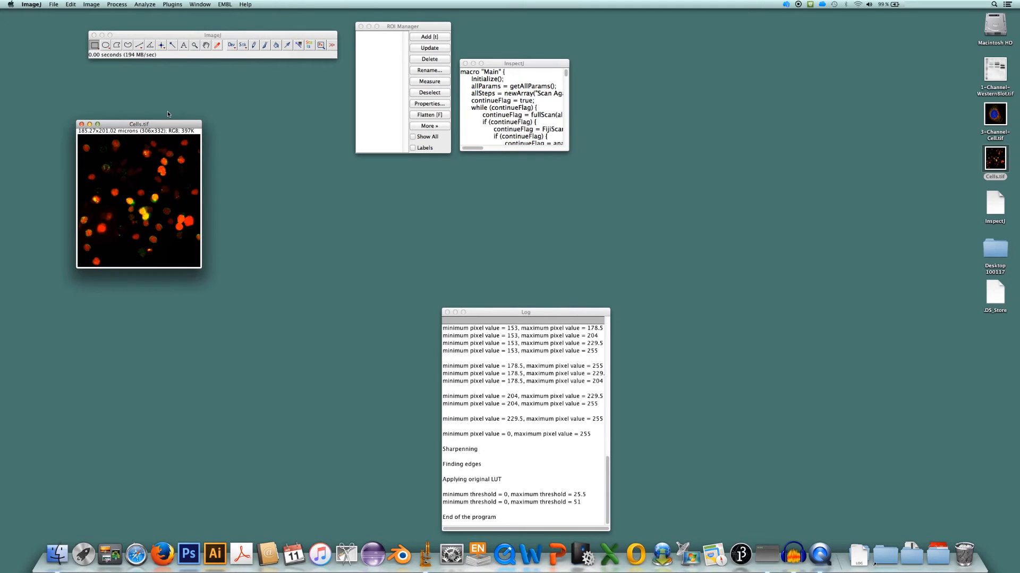
{"action": "left_click", "coordinate": [536, 63]}
{"action": "left_click", "coordinate": [152, 5]}
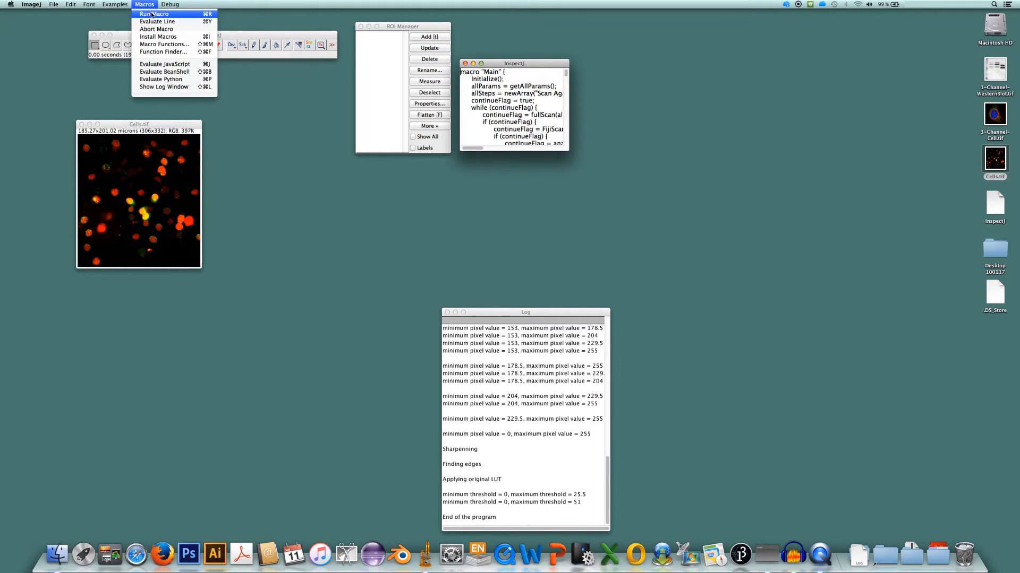
{"action": "left_click", "coordinate": [152, 13]}
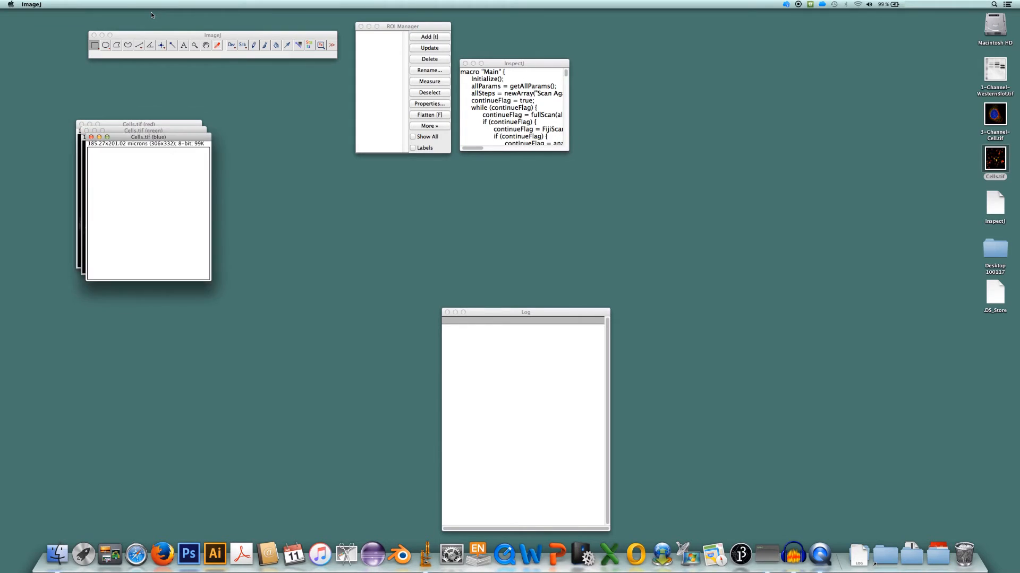
Line up the red, green and blue channel images side by side and inspect all channels (tripled width)
{"action": "left_click_drag", "start_coordinate": [382, 137], "coordinate": [406, 137]}
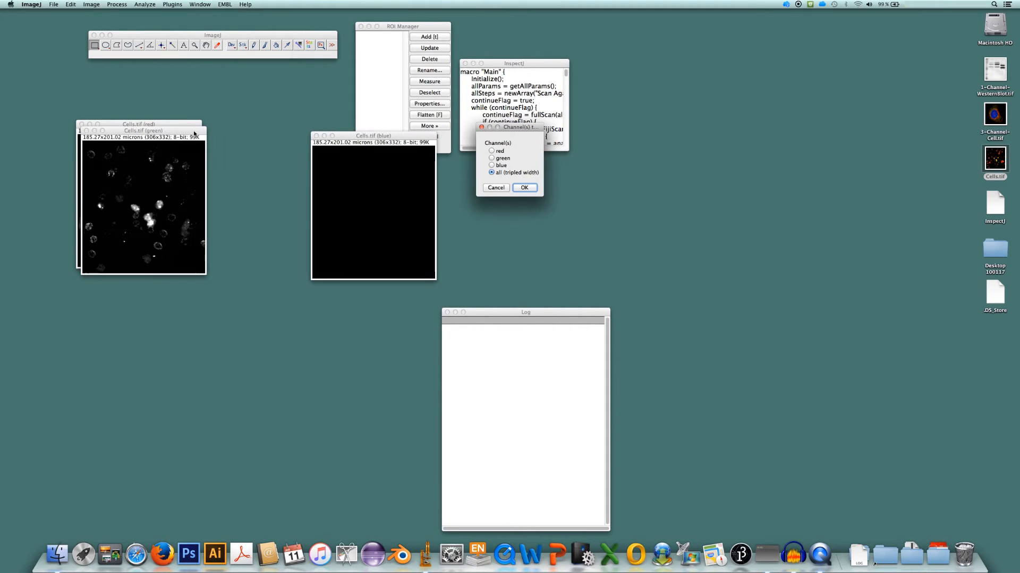
{"action": "left_click_drag", "start_coordinate": [144, 130], "coordinate": [245, 133]}
{"action": "mouse_move", "coordinate": [168, 127]}
{"action": "left_mouse_down"}
{"action": "mouse_move", "coordinate": [126, 133]}
{"action": "mouse_move", "coordinate": [152, 132]}
{"action": "left_mouse_up"}
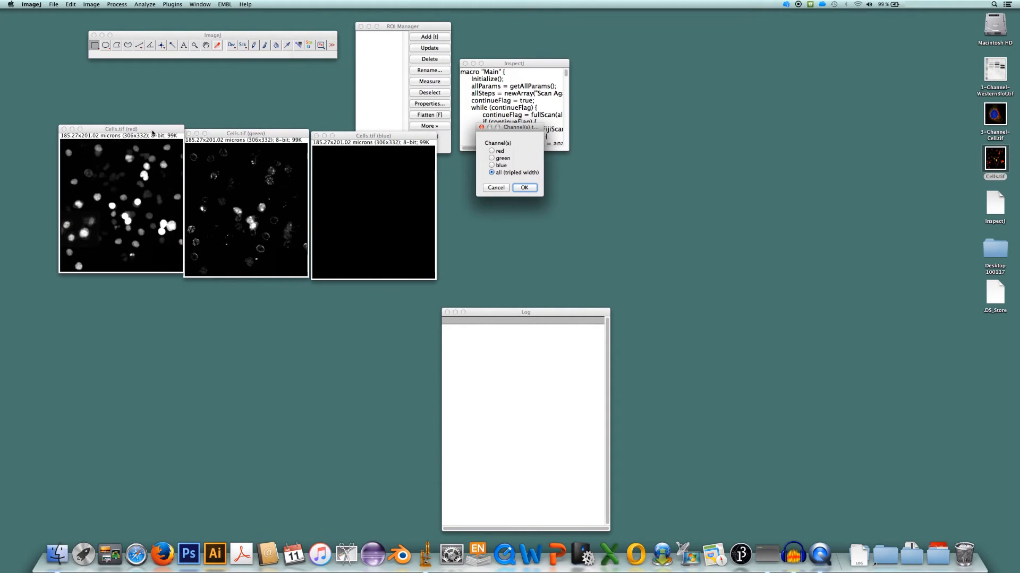
{"action": "left_click_drag", "start_coordinate": [527, 130], "coordinate": [521, 164]}
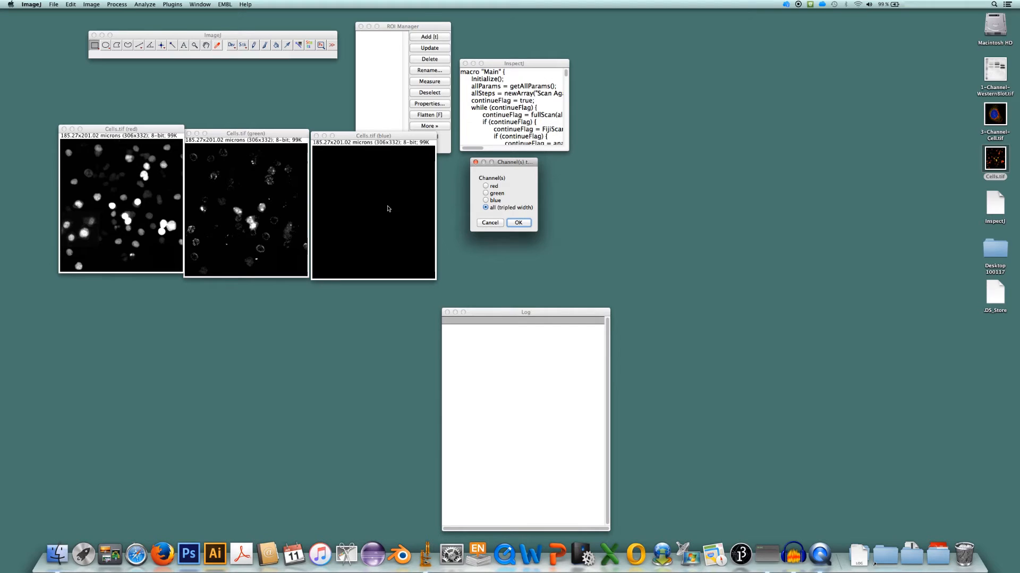
{"action": "left_click", "coordinate": [518, 222]}
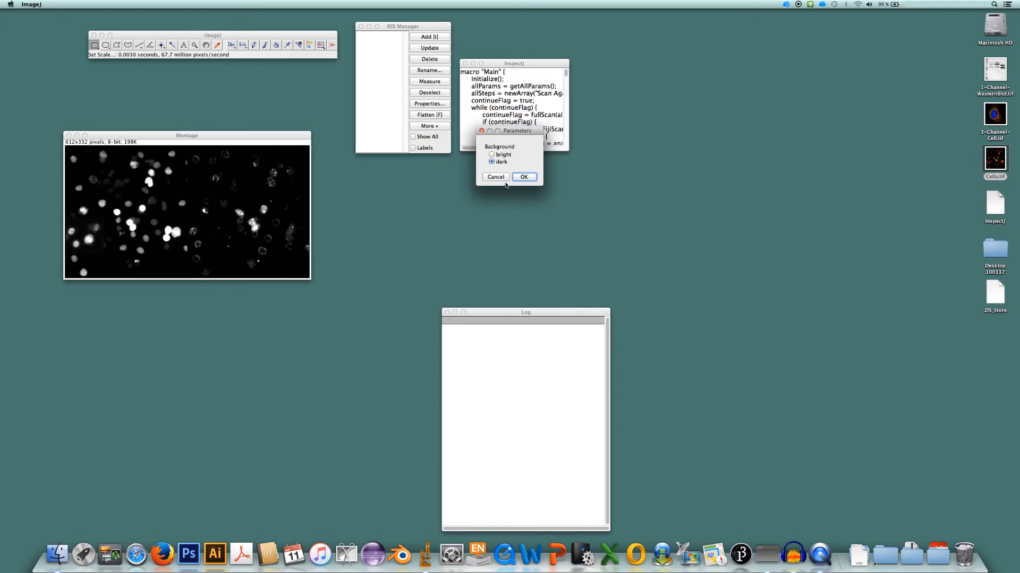
Scan the channel montage with a dark background, ending the run early and closing the montage
{"action": "left_click", "coordinate": [524, 177]}
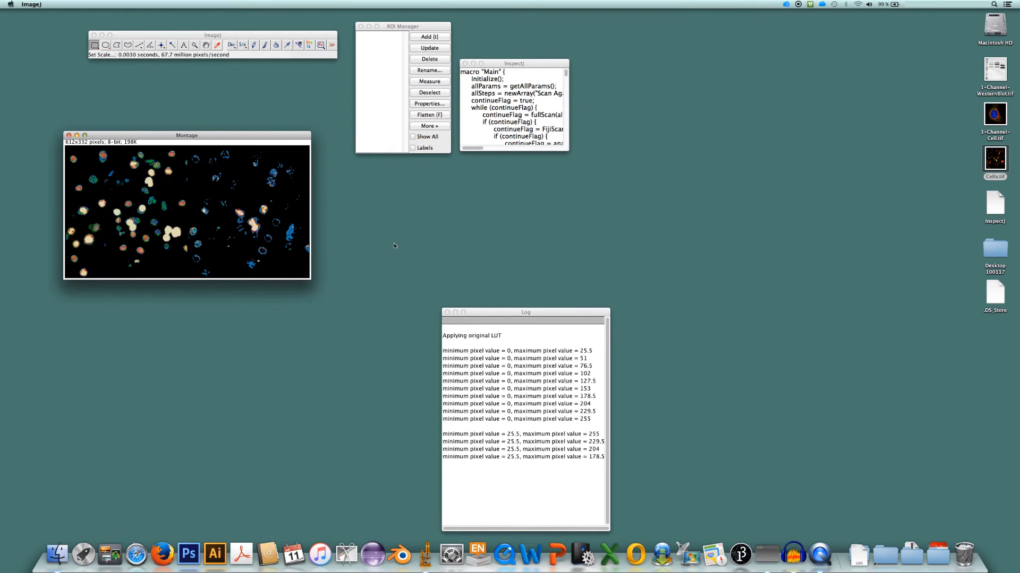
{"action": "left_click", "coordinate": [475, 168]}
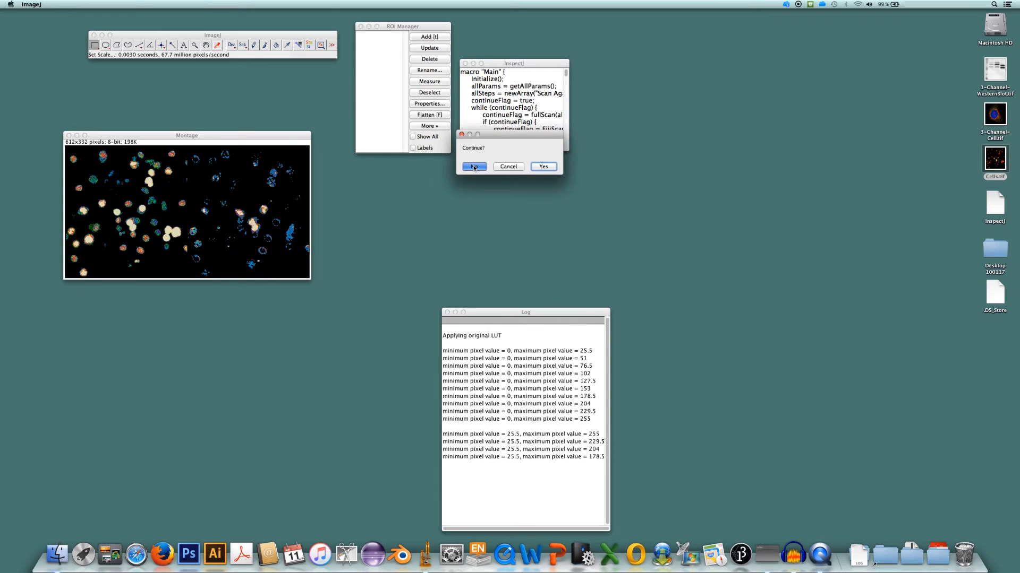
{"action": "left_click", "coordinate": [69, 136]}
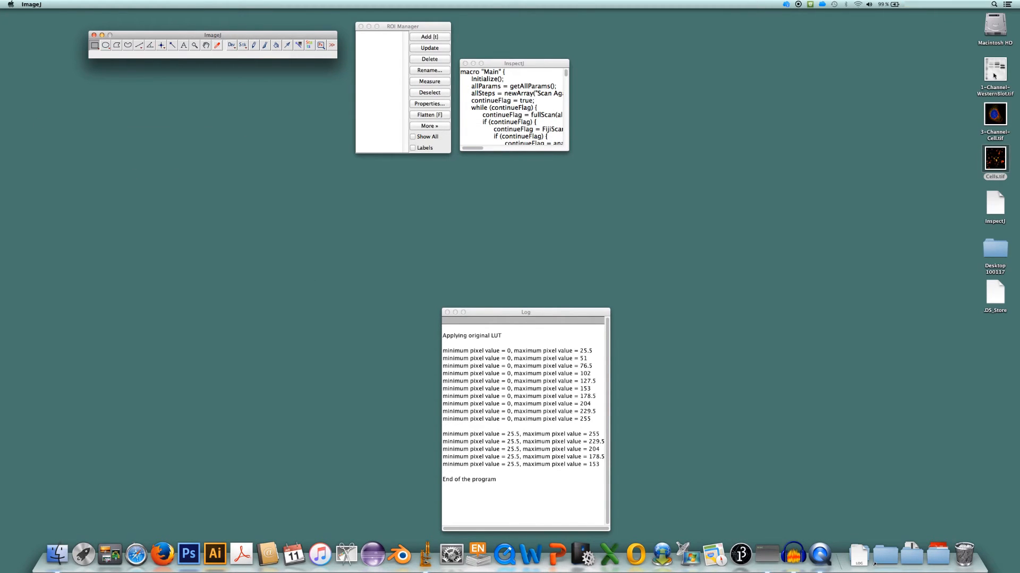
Open 3-Channel-Cell.tif in ImageJ and run the InspectJ macro on it
{"action": "mouse_move", "coordinate": [998, 161]}
{"action": "left_mouse_down"}
{"action": "mouse_move", "coordinate": [970, 169]}
{"action": "mouse_move", "coordinate": [1002, 160]}
{"action": "left_mouse_up"}
{"action": "left_click_drag", "start_coordinate": [998, 114], "coordinate": [241, 47]}
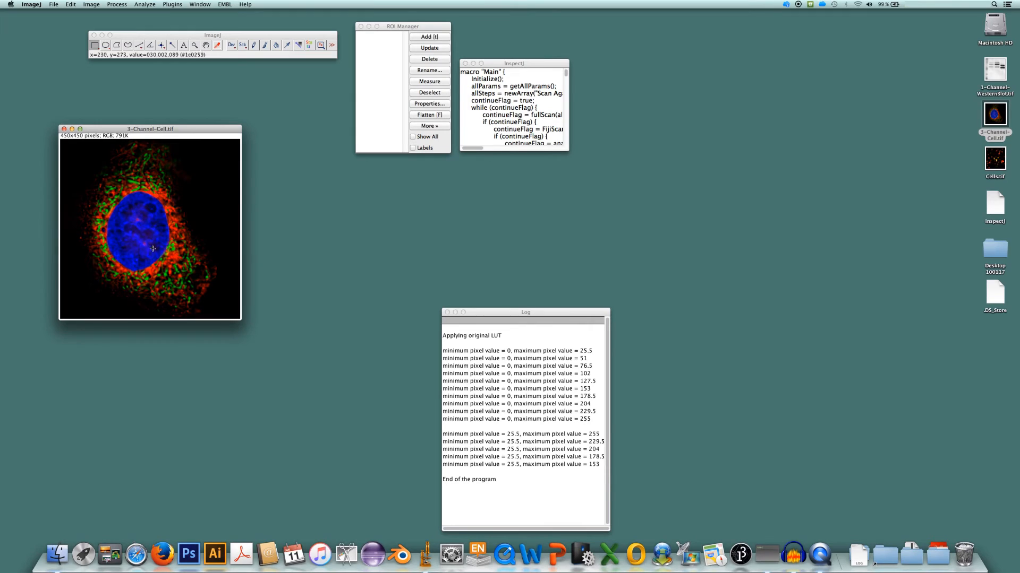
{"action": "left_click_drag", "start_coordinate": [178, 130], "coordinate": [184, 118]}
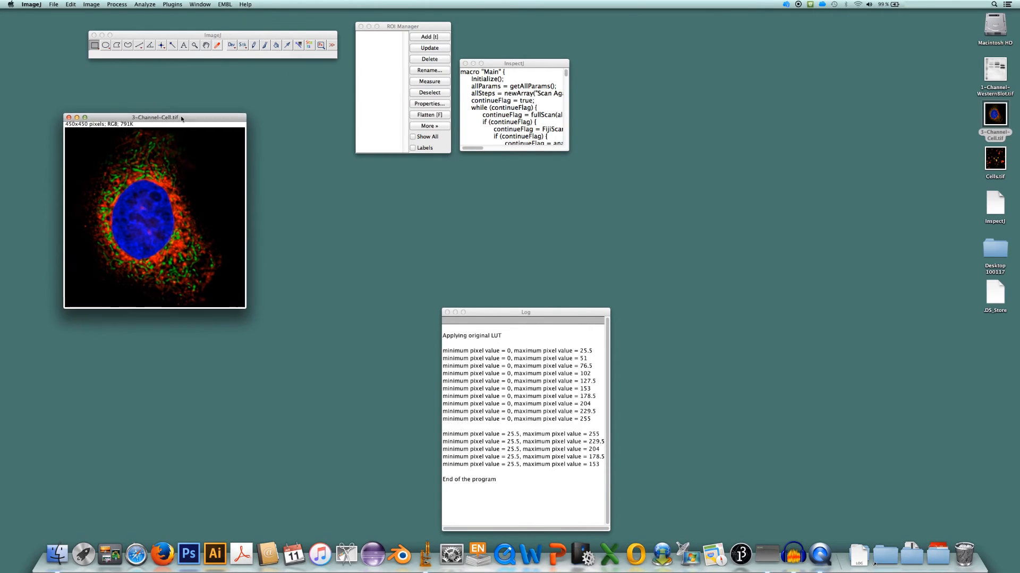
{"action": "left_click", "coordinate": [537, 63]}
{"action": "left_click", "coordinate": [178, 5]}
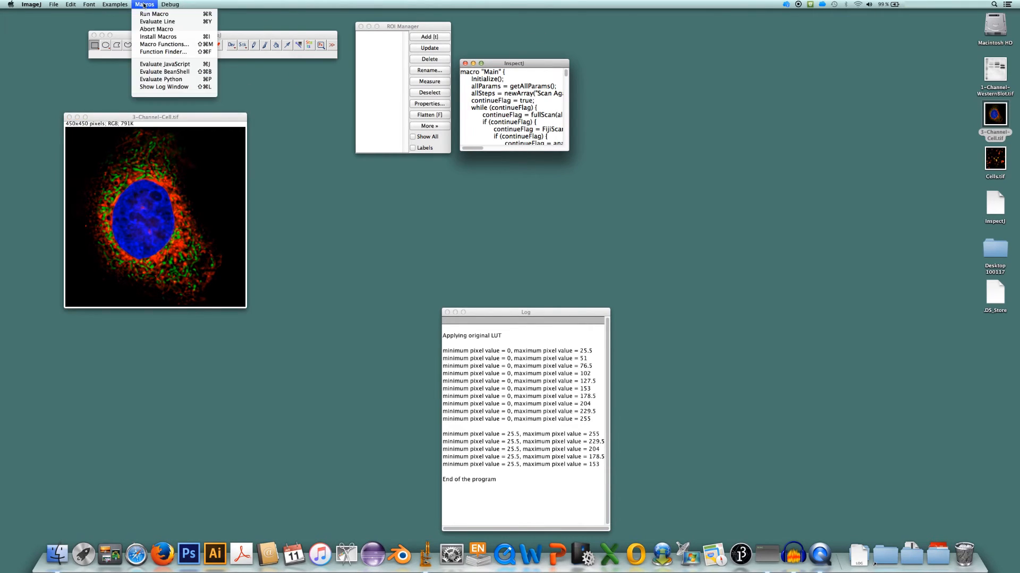
{"action": "left_click", "coordinate": [146, 14]}
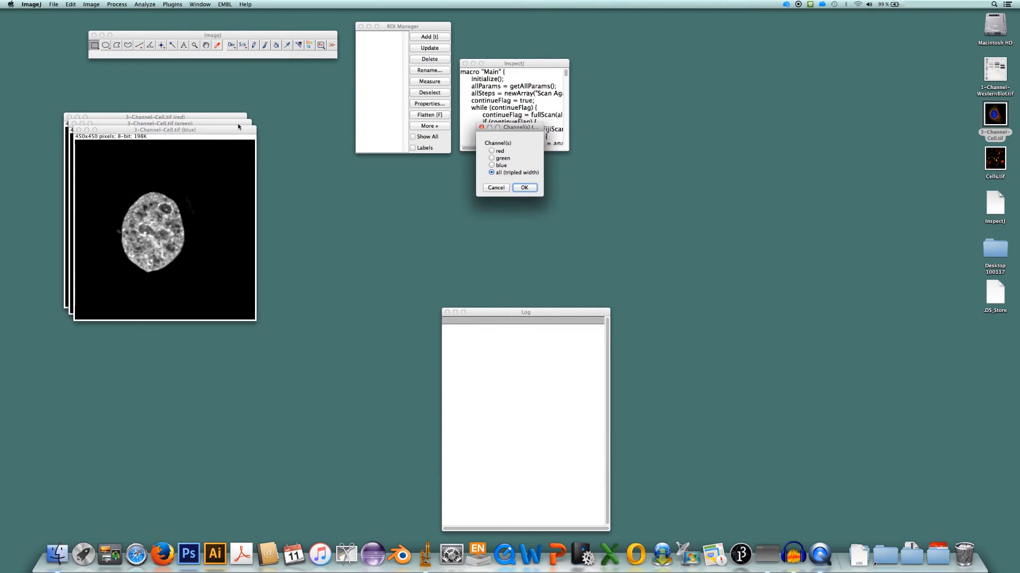
Arrange the red, green and blue channel images of the cell side by side and inspect all channels (tripled width)
{"action": "left_click_drag", "start_coordinate": [239, 126], "coordinate": [463, 122]}
{"action": "left_click_drag", "start_coordinate": [535, 126], "coordinate": [815, 151]}
{"action": "left_click_drag", "start_coordinate": [456, 125], "coordinate": [609, 138]}
{"action": "mouse_move", "coordinate": [203, 122]}
{"action": "left_mouse_down"}
{"action": "mouse_move", "coordinate": [398, 131]}
{"action": "mouse_move", "coordinate": [221, 127]}
{"action": "left_mouse_up"}
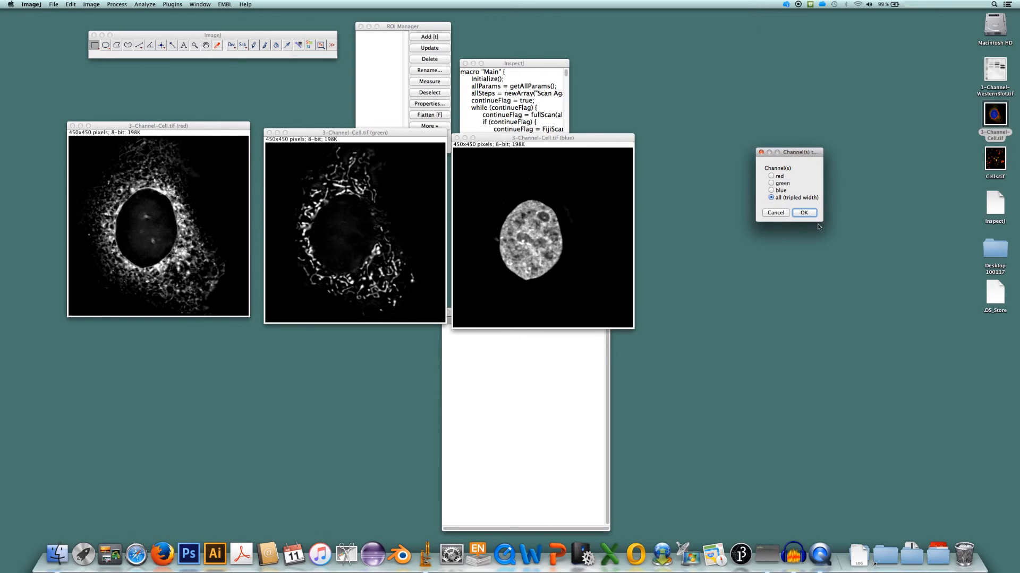
{"action": "left_click", "coordinate": [804, 213]}
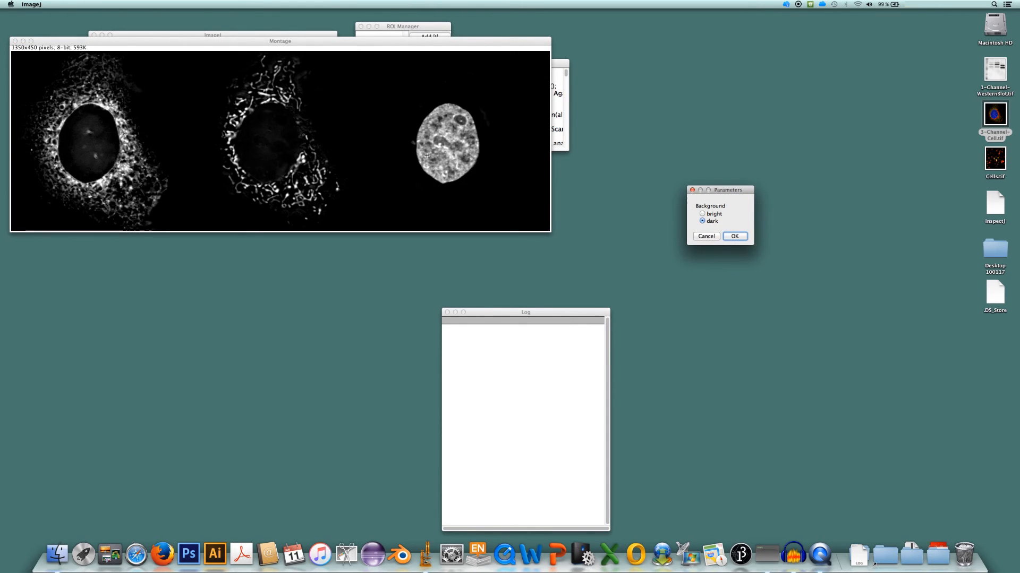
Scan the cell's three-channel montage with a dark background, end the run early and close the montage
{"action": "left_click_drag", "start_coordinate": [414, 42], "coordinate": [449, 163]}
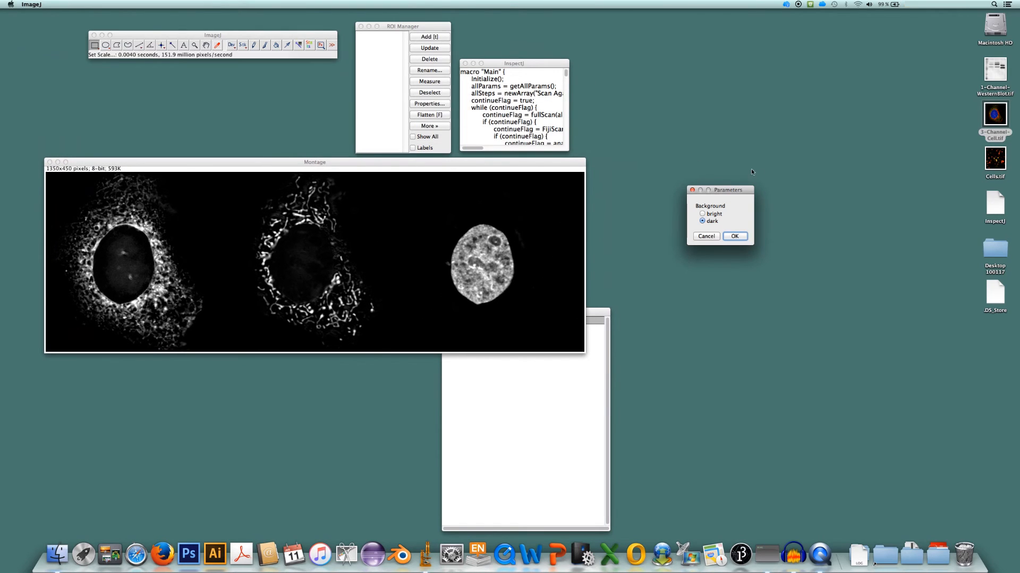
{"action": "left_click", "coordinate": [735, 236]}
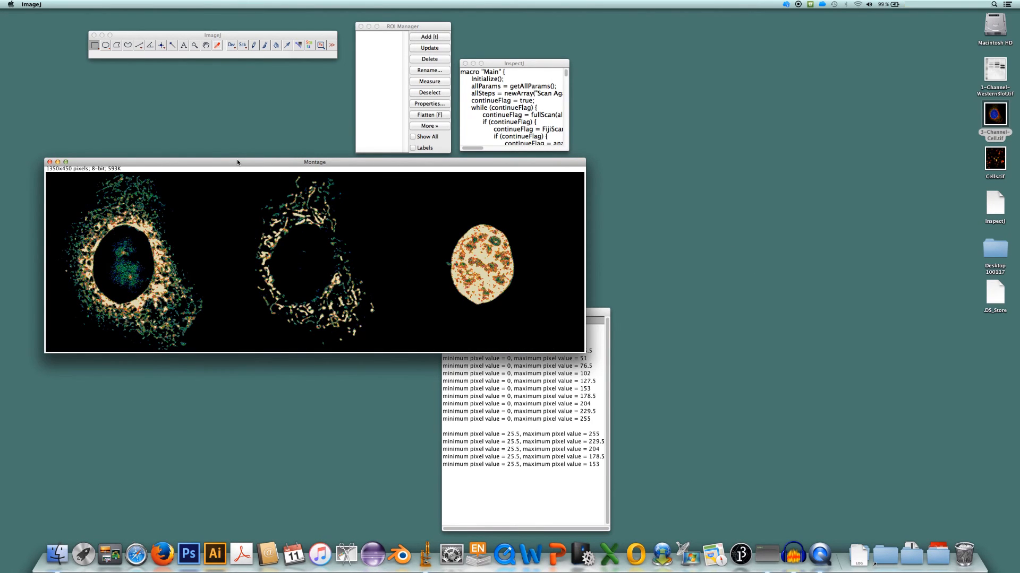
{"action": "left_click", "coordinate": [468, 168]}
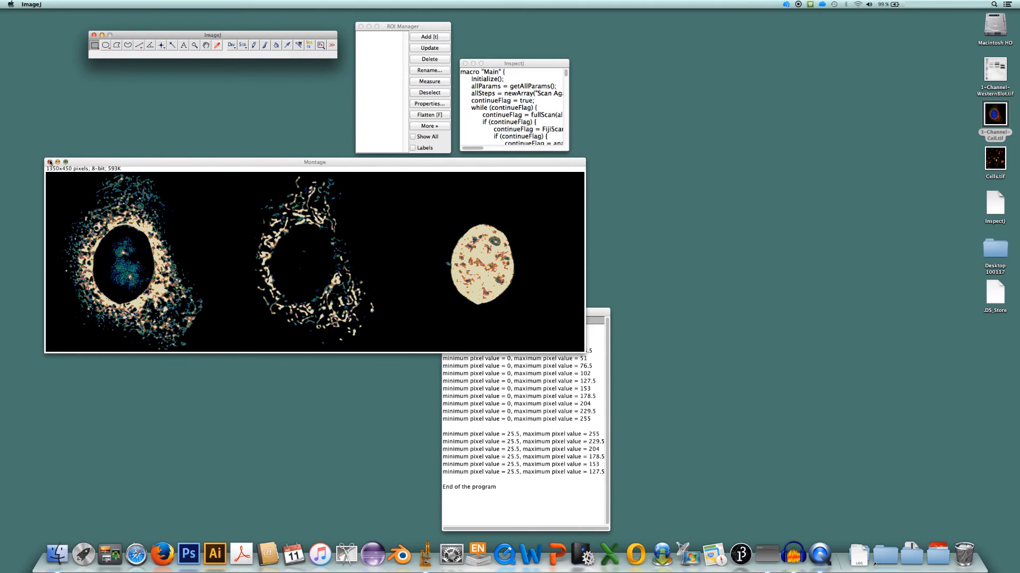
{"action": "left_click", "coordinate": [50, 162]}
Reopen the original 3-Channel-Cell.tif and run the InspectJ macro on it again
{"action": "left_click_drag", "start_coordinate": [998, 138], "coordinate": [244, 51]}
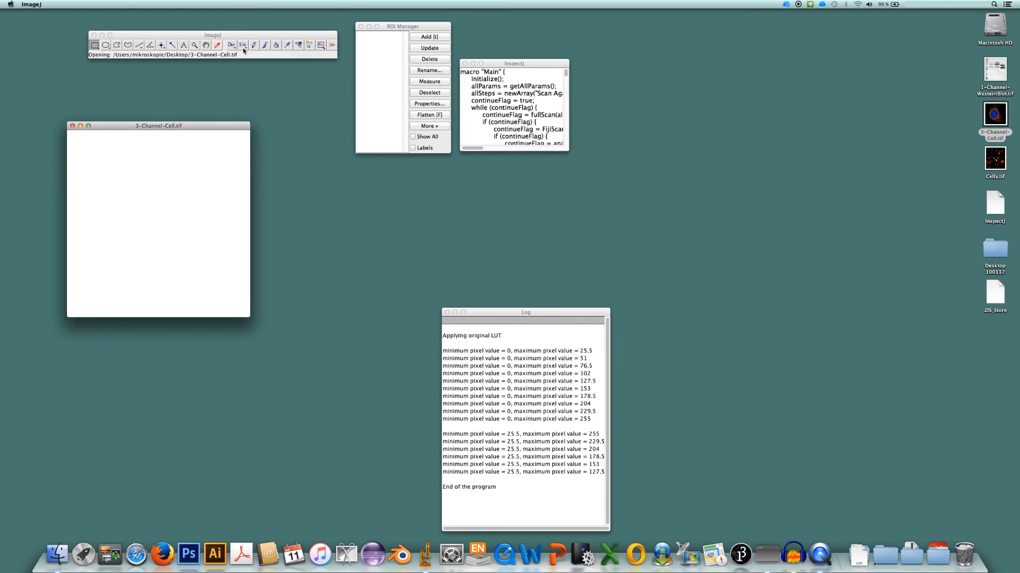
{"action": "left_click", "coordinate": [547, 63]}
{"action": "left_click", "coordinate": [142, 5]}
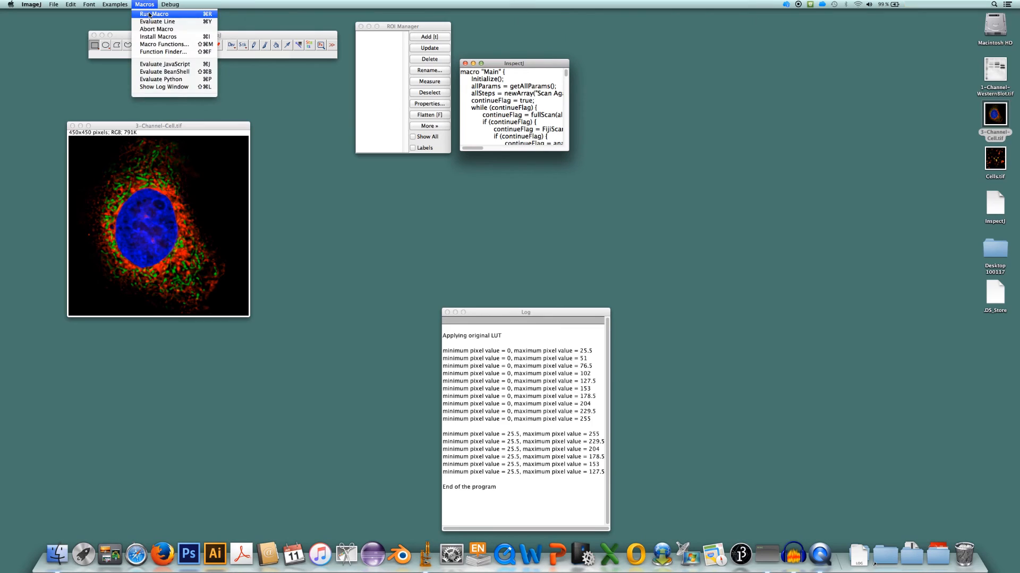
{"action": "left_click", "coordinate": [148, 15]}
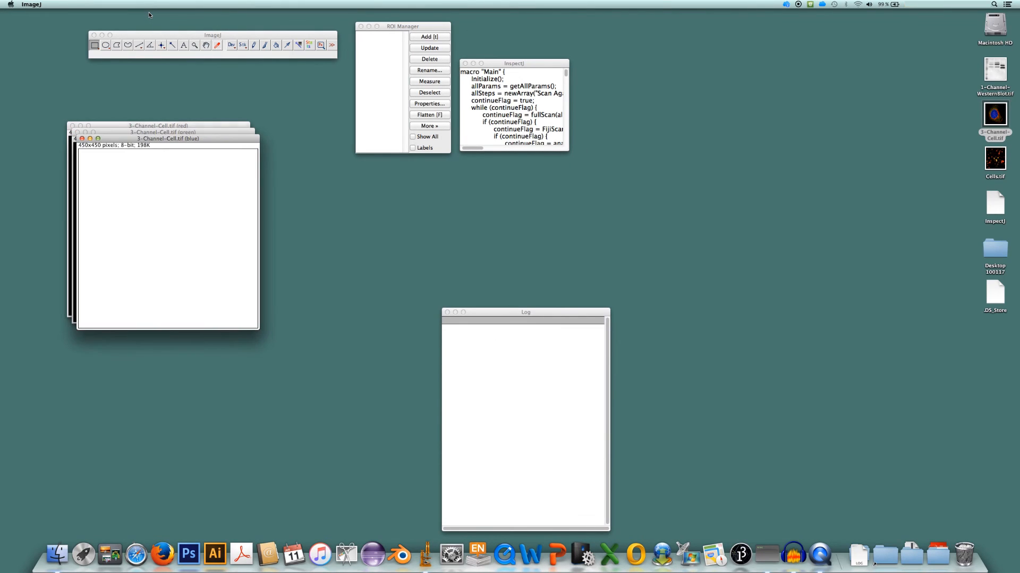
Spread the cell's three channel images apart and choose only the red channel for inspection
{"action": "left_click_drag", "start_coordinate": [203, 144], "coordinate": [536, 131]}
{"action": "left_click_drag", "start_coordinate": [244, 132], "coordinate": [416, 131]}
{"action": "left_click_drag", "start_coordinate": [517, 128], "coordinate": [731, 163]}
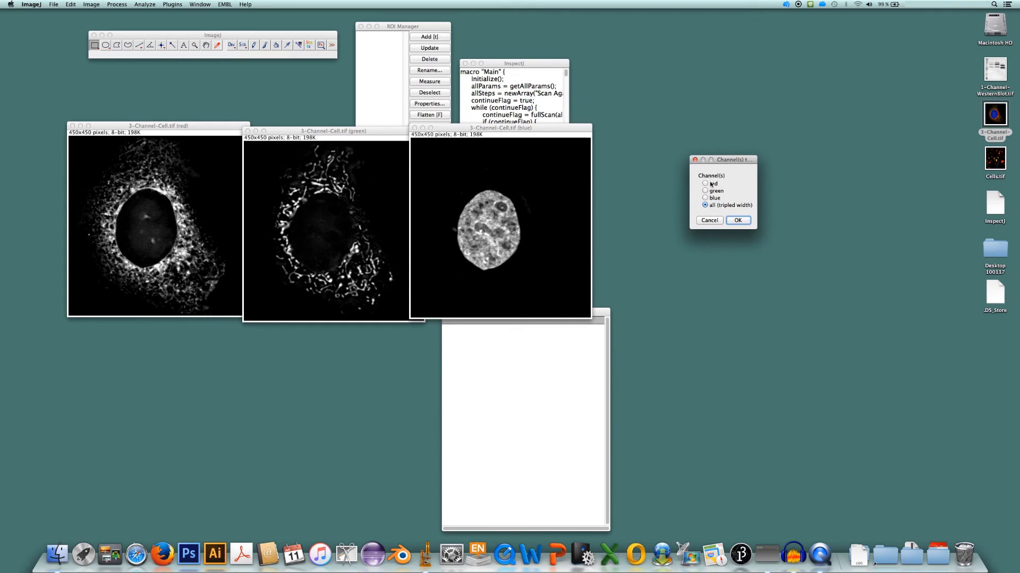
{"action": "left_click", "coordinate": [705, 184]}
{"action": "left_click", "coordinate": [737, 221]}
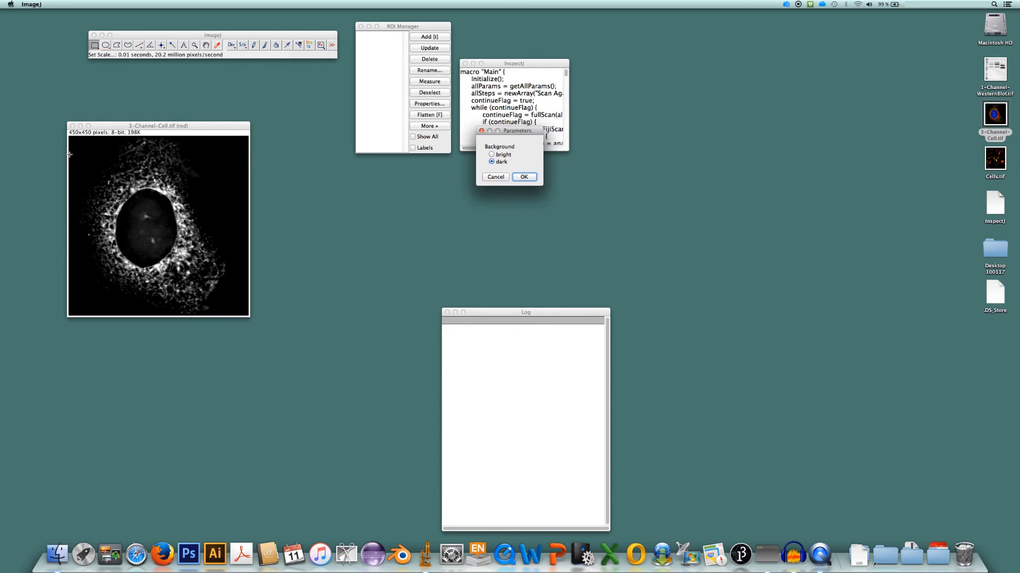
Scan the red channel image with a dark background and end the run early
{"action": "left_click", "coordinate": [528, 178]}
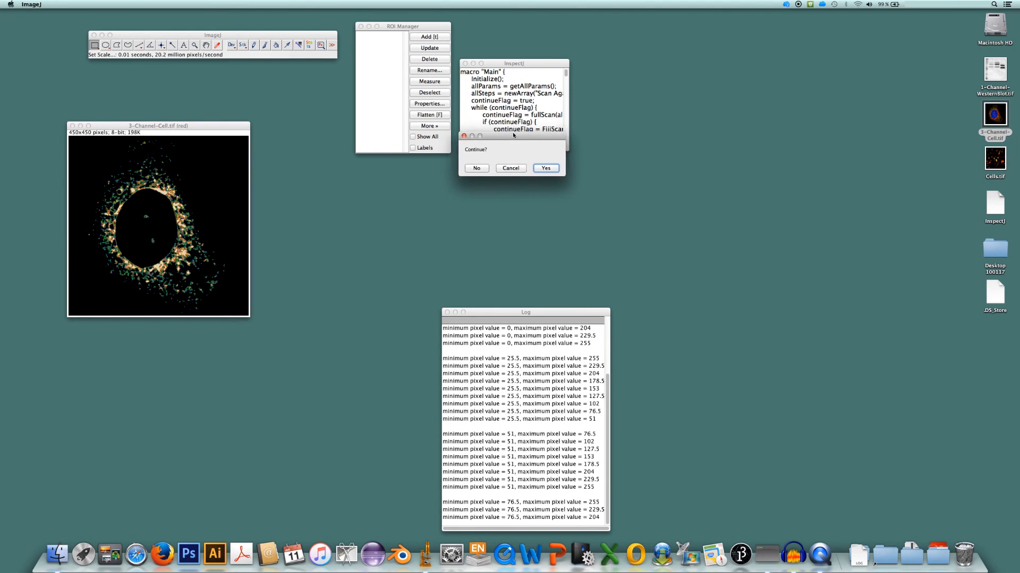
{"action": "left_click_drag", "start_coordinate": [514, 130], "coordinate": [354, 179]}
{"action": "left_click", "coordinate": [320, 211]}
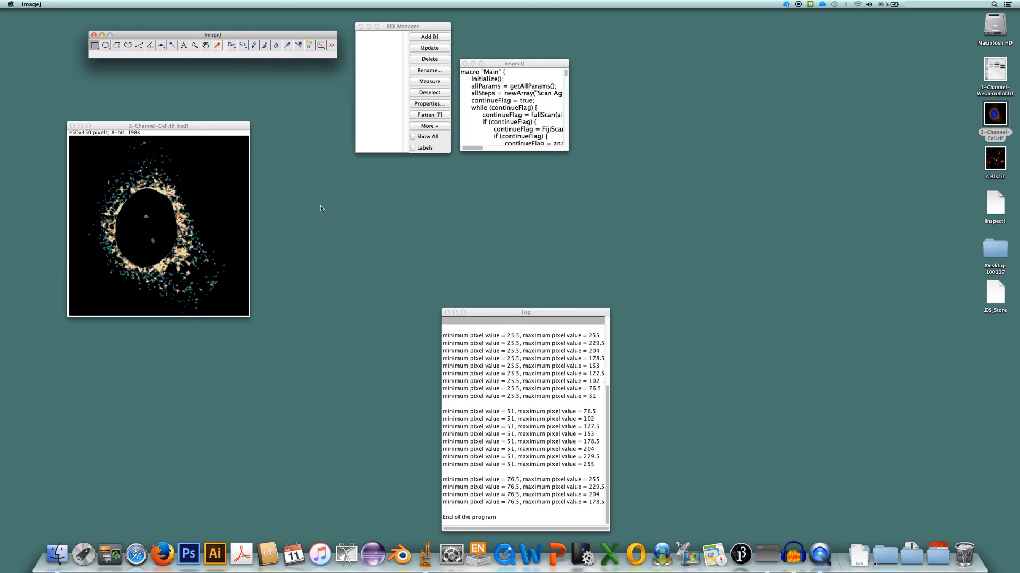